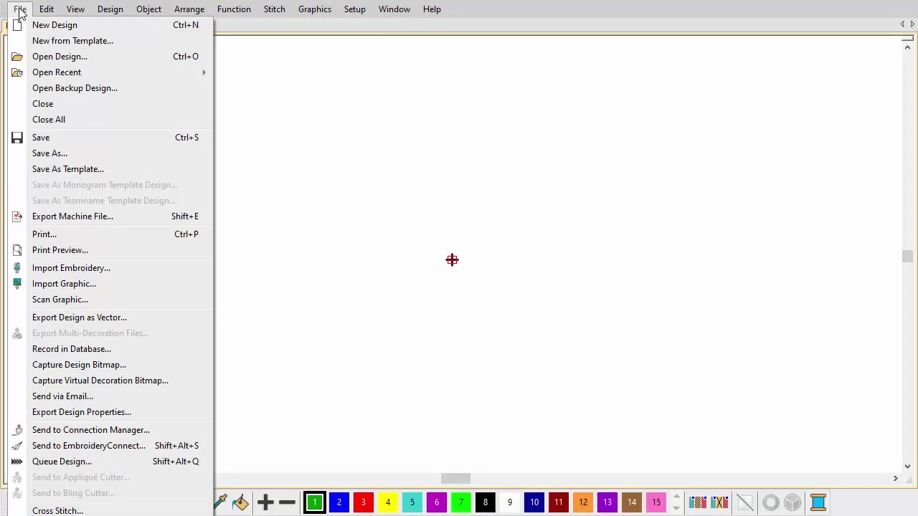
# Step: Import the Motorcycle Club.png artwork from My Artwork into Design1
pyautogui.click(84, 285)
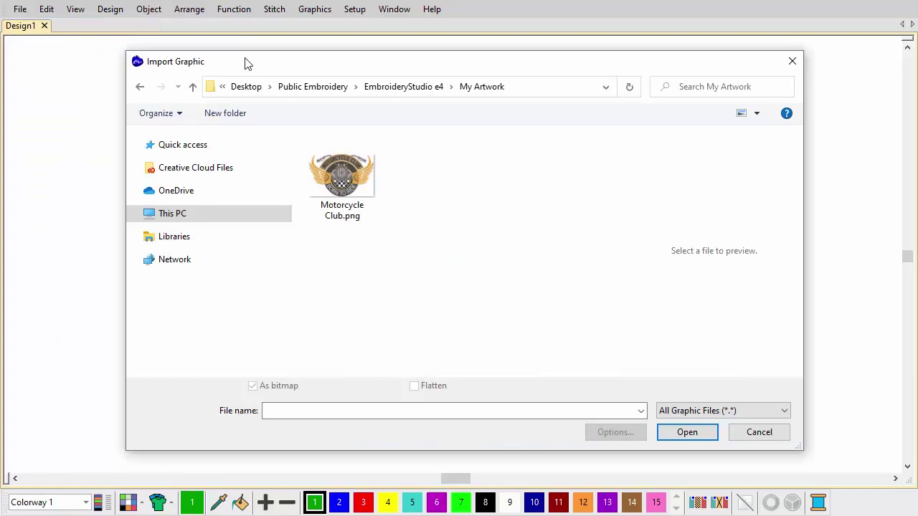
pyautogui.click(319, 183)
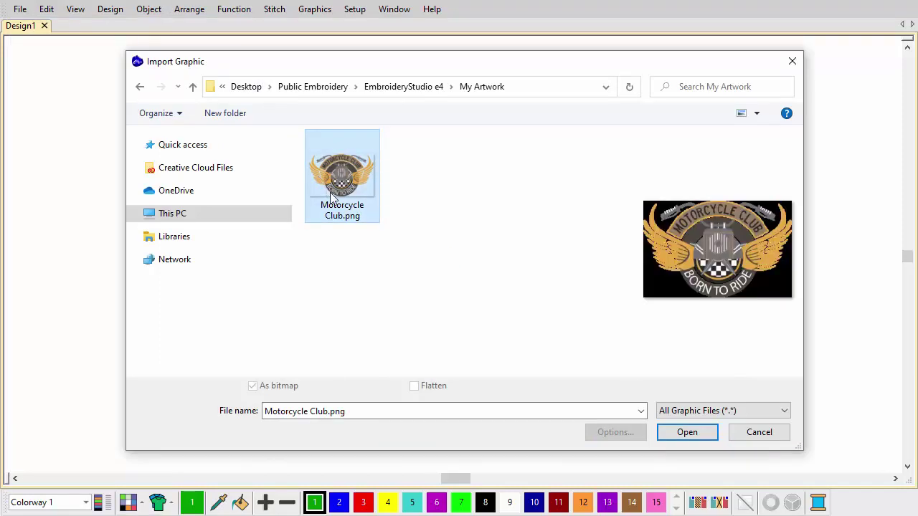
pyautogui.click(676, 435)
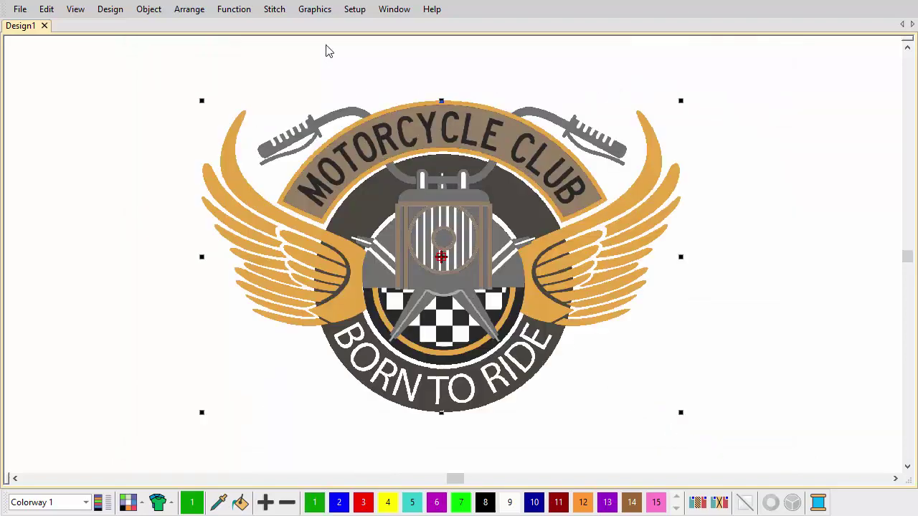
# Step: In Prepare Bitmap Colors, merge the lightest grey into the first grey
pyautogui.click(314, 10)
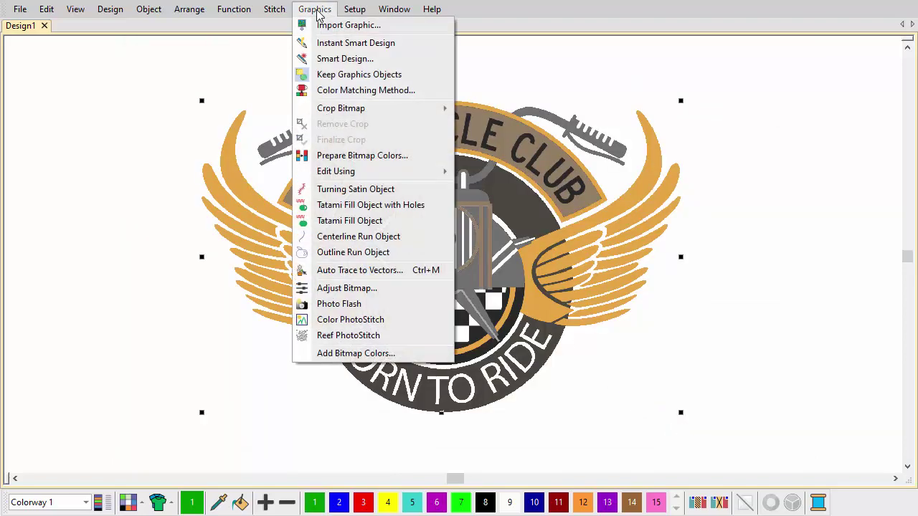
pyautogui.click(358, 354)
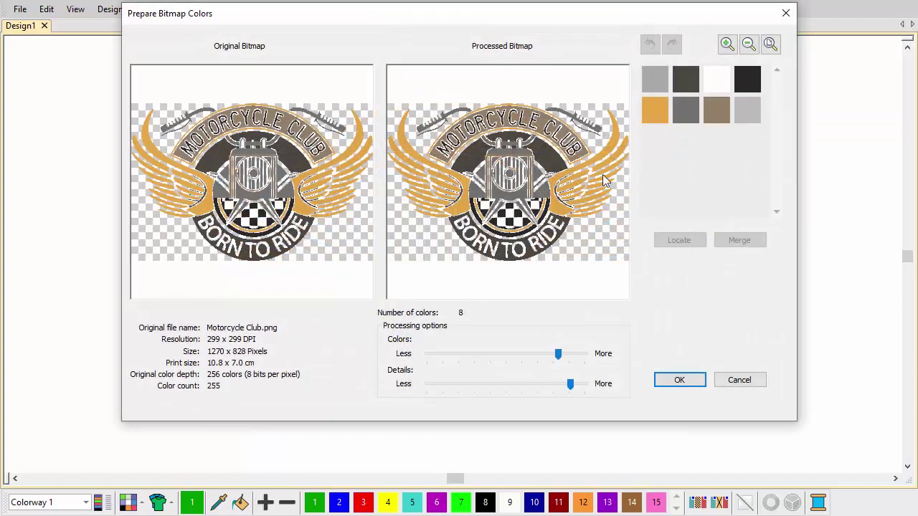
pyautogui.click(659, 76)
pyautogui.click(678, 240)
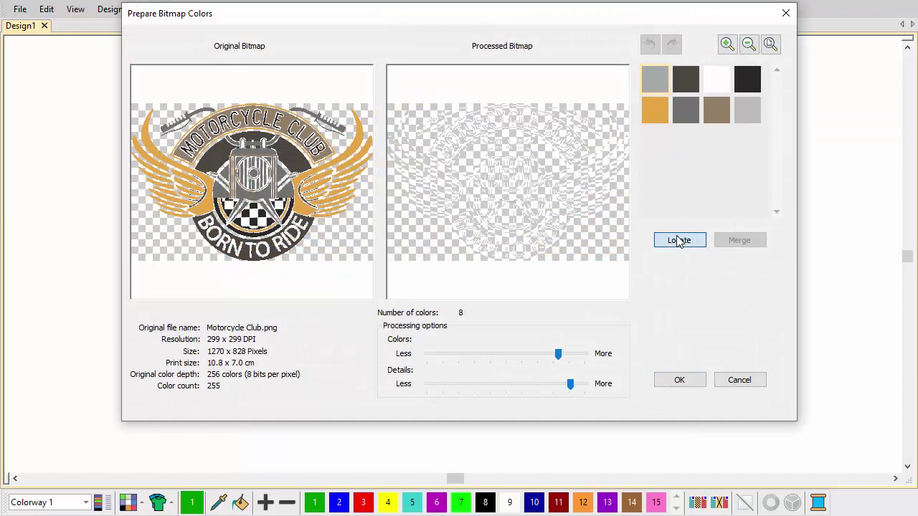
pyautogui.click(742, 112)
pyautogui.click(674, 247)
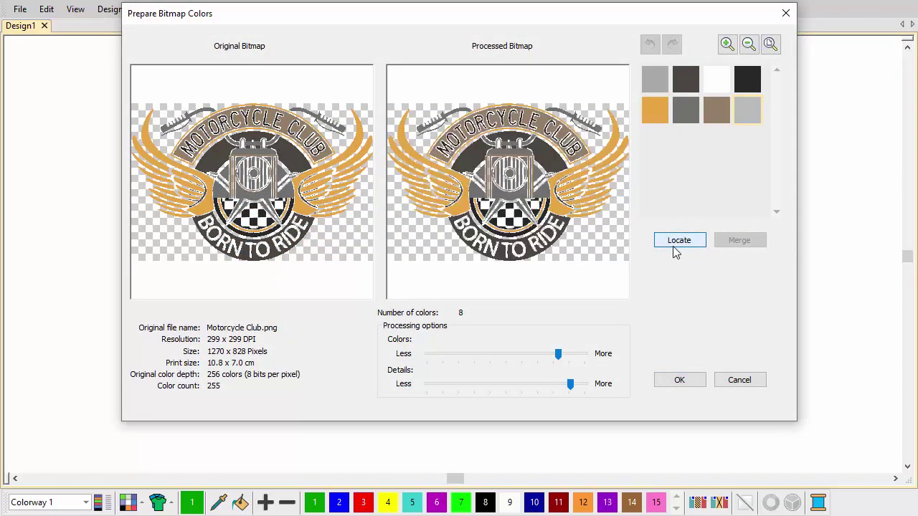
pyautogui.keyDown('ctrl'); pyautogui.click(646, 73); pyautogui.keyUp('ctrl')
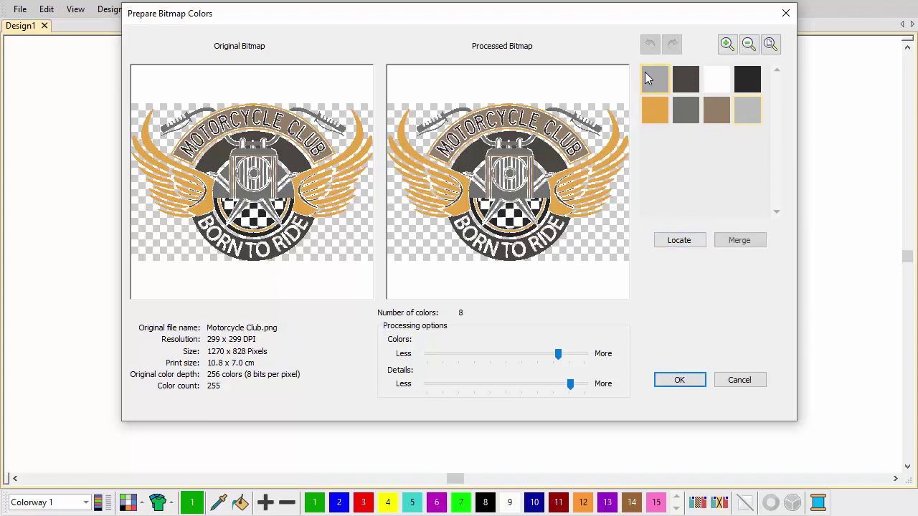
pyautogui.click(738, 241)
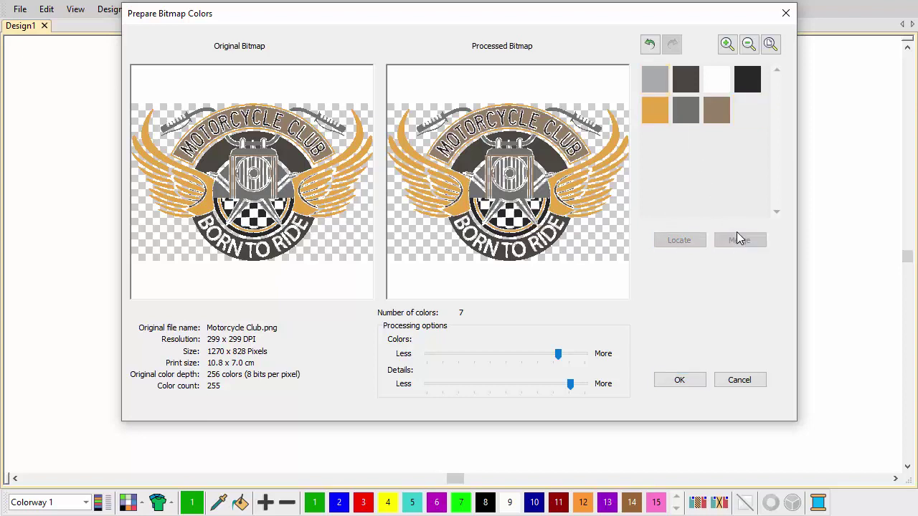
# Step: Merge the mid-grey into the first grey too, accepting the six-colour artwork
pyautogui.click(659, 81)
pyautogui.keyDown('ctrl'); pyautogui.click(683, 119); pyautogui.keyUp('ctrl')
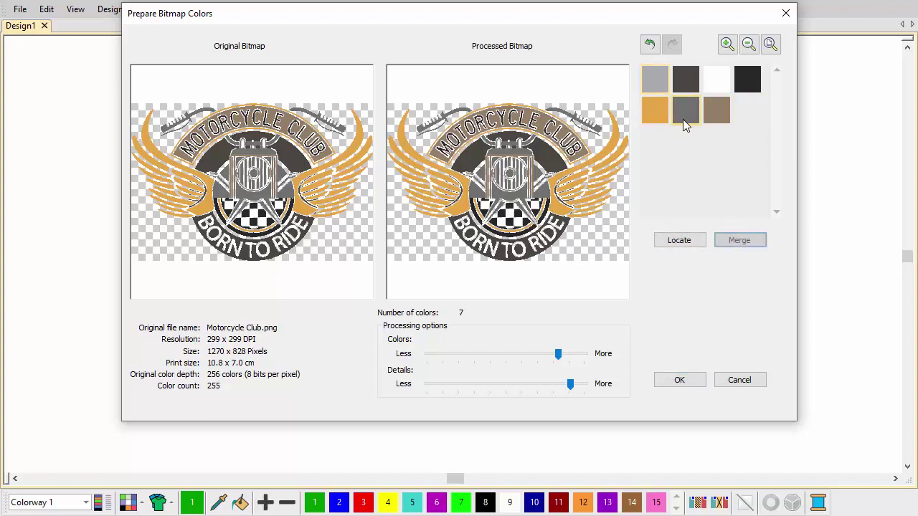
pyautogui.click(738, 241)
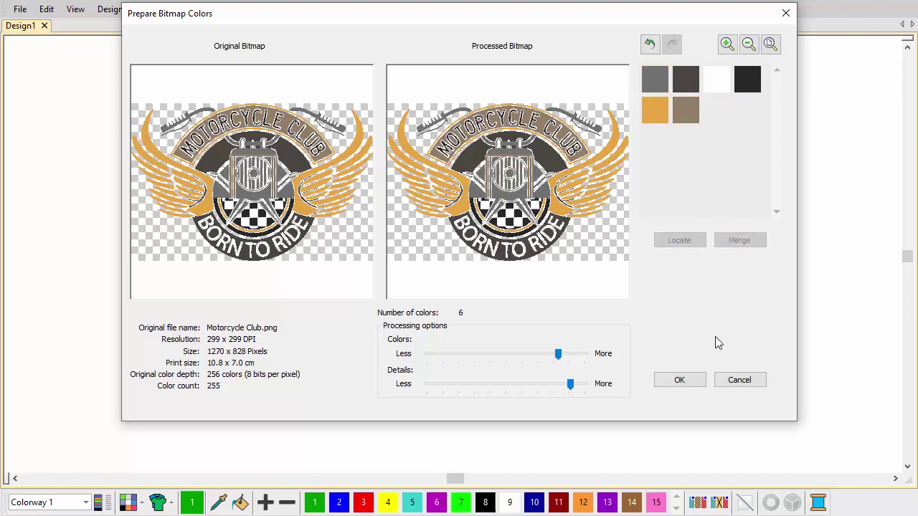
pyautogui.click(700, 382)
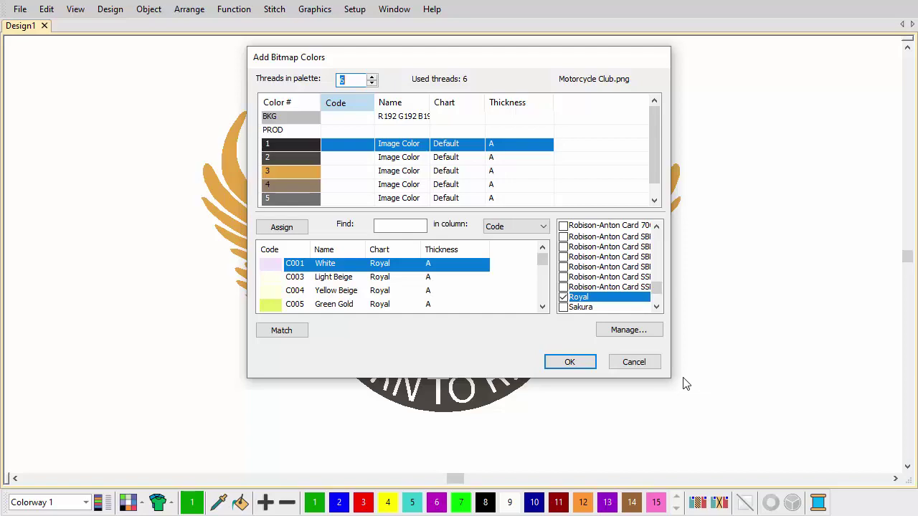
# Step: Add the six image colours to the palette so the logo is stitched as embroidery
pyautogui.click(574, 364)
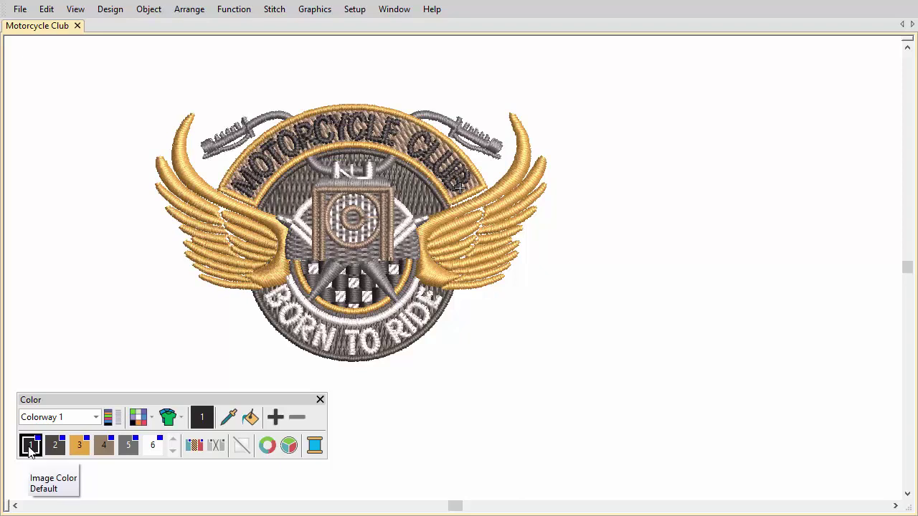
# Step: Make gold colour 3 current, briefly isolate it, and bring up its thread list
pyautogui.click(79, 446)
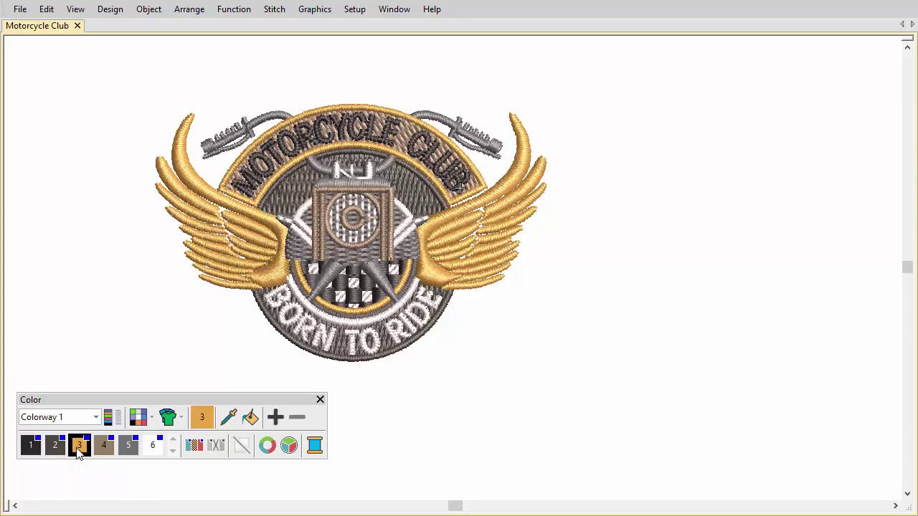
pyautogui.click(78, 445)
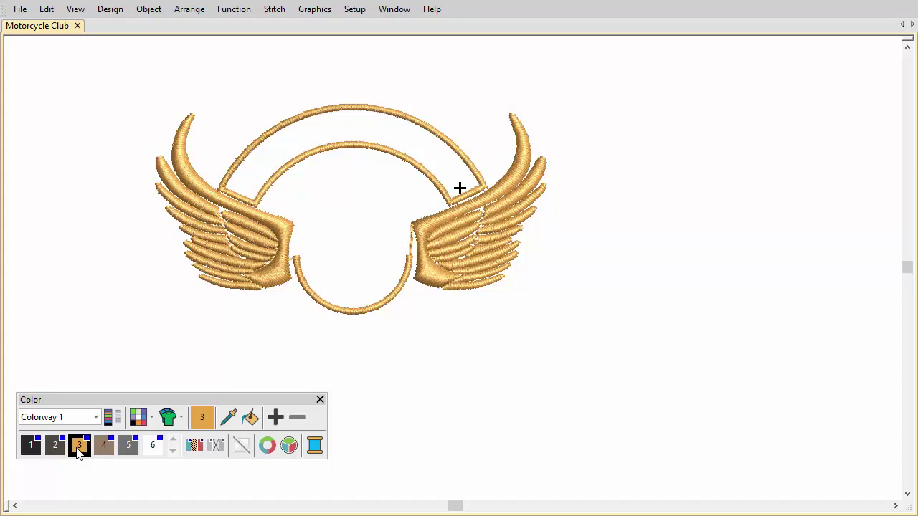
pyautogui.click(78, 450)
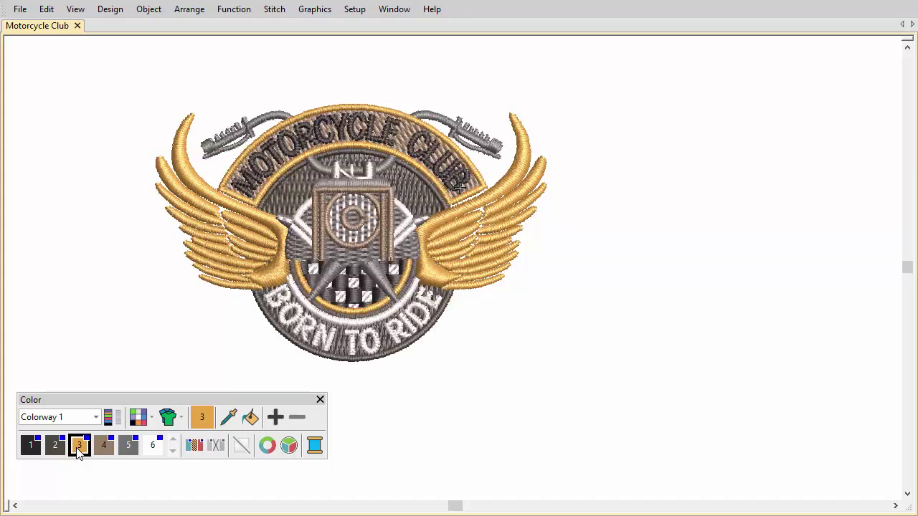
pyautogui.doubleClick(79, 450)
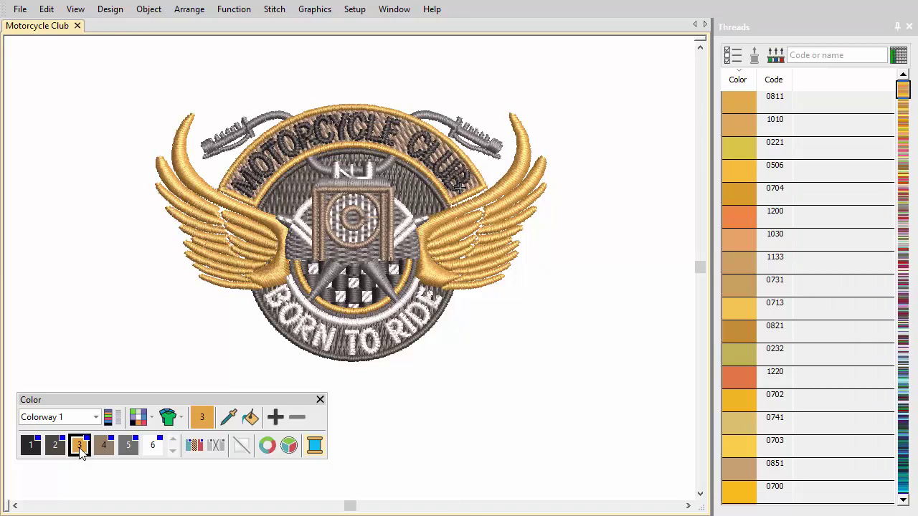
# Step: Swap the Isacord 40 thread chart for Madeira Classic 40 in the chart selection
pyautogui.click(732, 55)
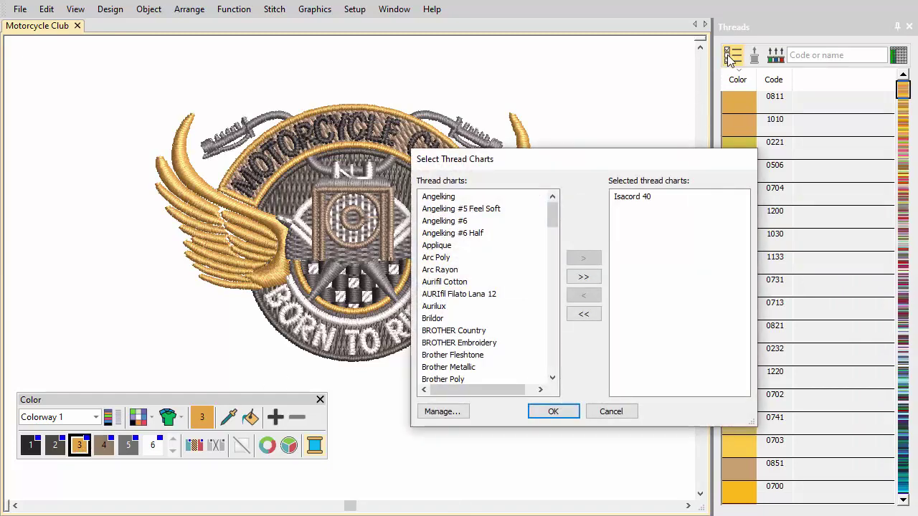
pyautogui.click(637, 199)
pyautogui.click(594, 296)
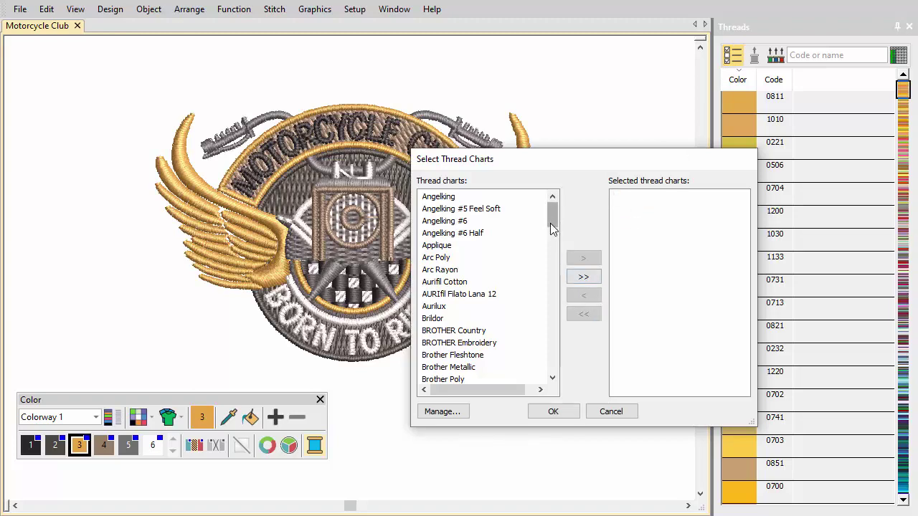
pyautogui.moveTo(550, 223); pyautogui.dragTo(547, 308)
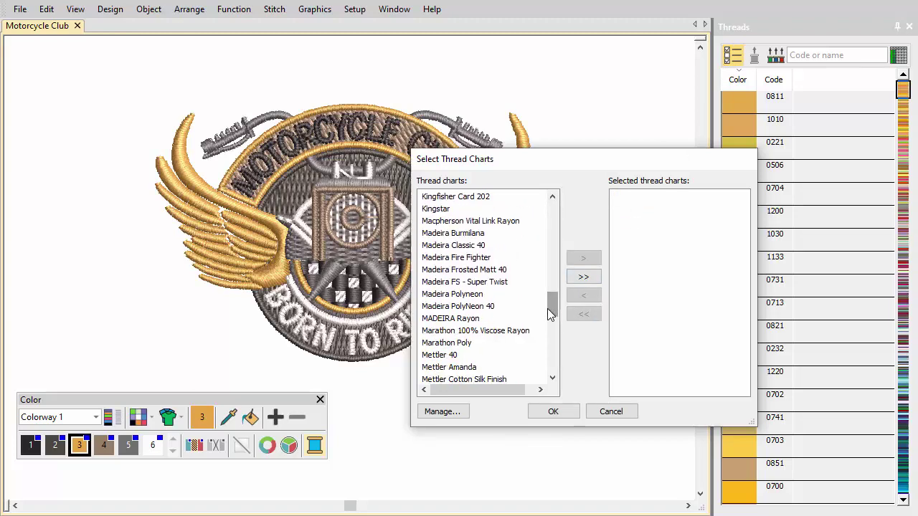
pyautogui.click(475, 249)
pyautogui.click(580, 259)
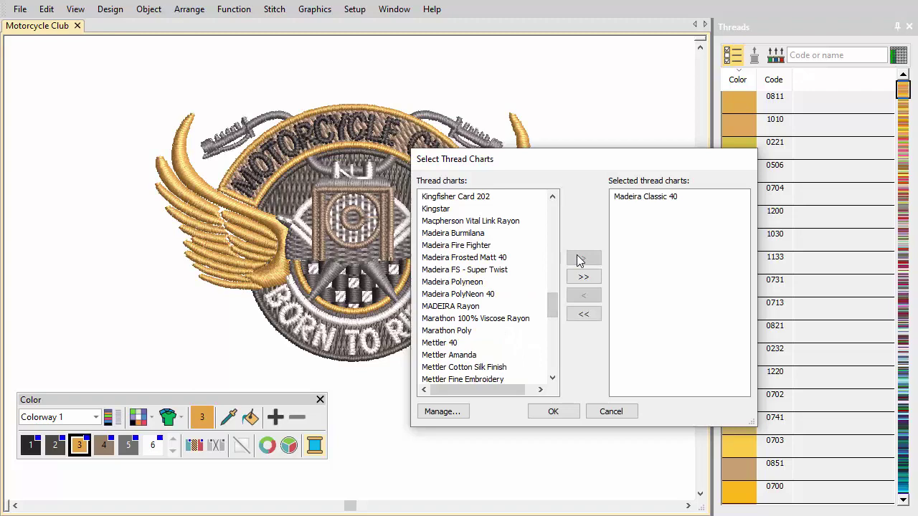
# Step: Confirm the Madeira Classic 40 chart and search its threads for 1372
pyautogui.click(553, 410)
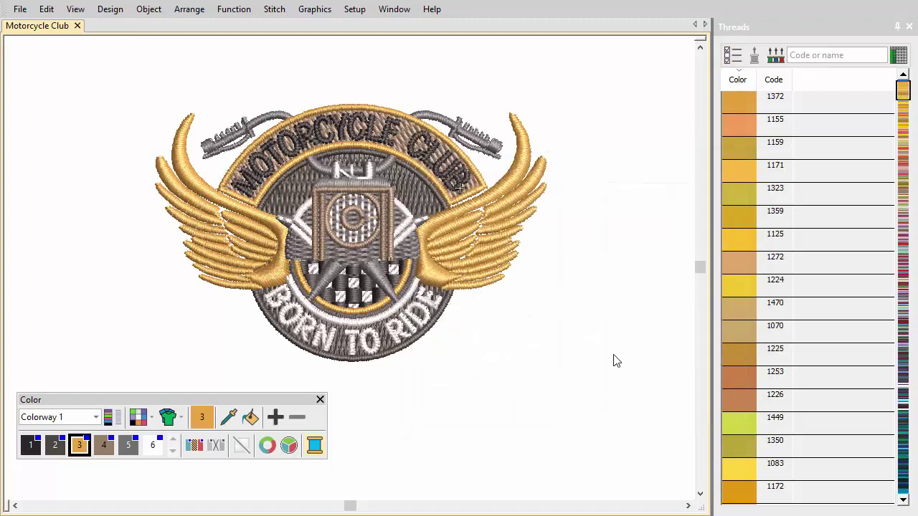
pyautogui.click(799, 56)
pyautogui.write('1372')
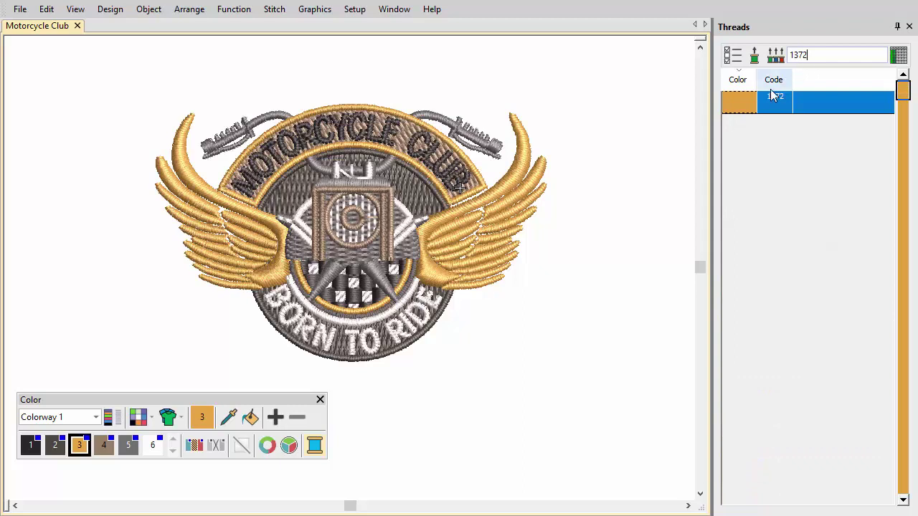
pyautogui.moveTo(750, 106)
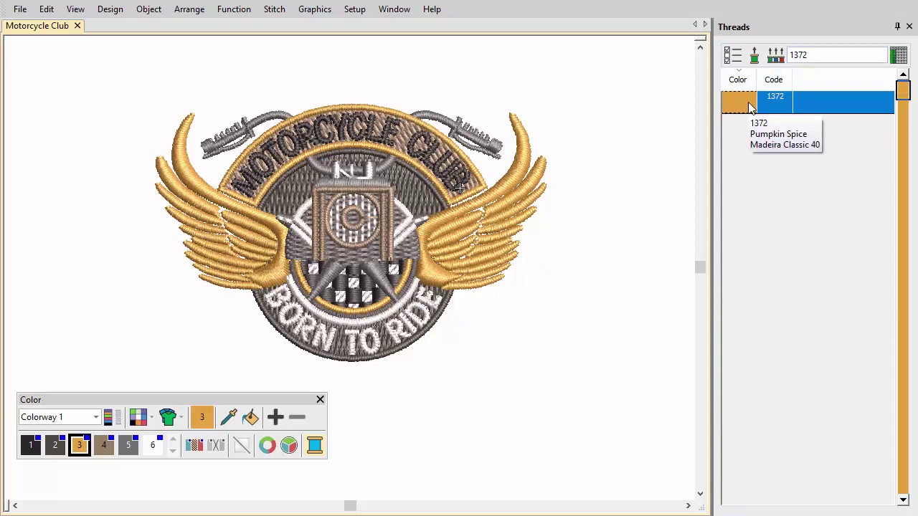
# Step: Clear the search and assign thread 1328 Buckskin to colour 4
pyautogui.doubleClick(818, 55)
pyautogui.press('BackSpace')
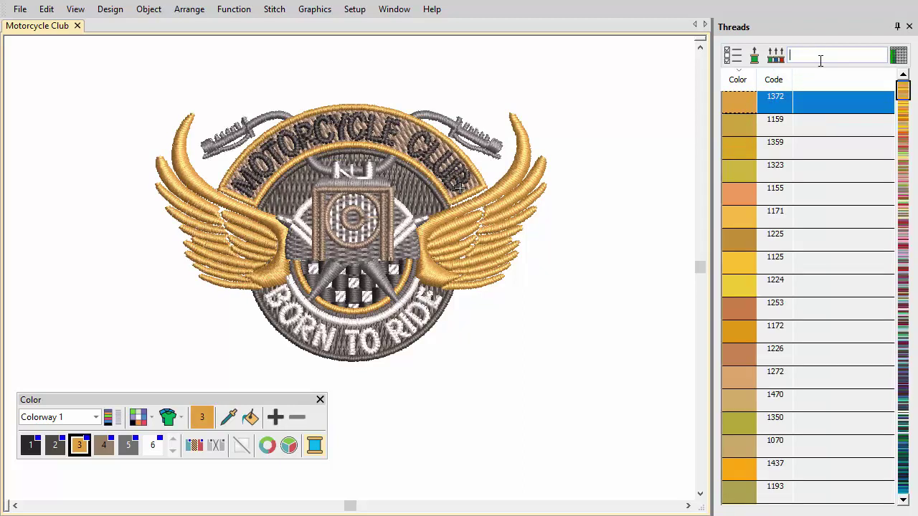
pyautogui.click(104, 445)
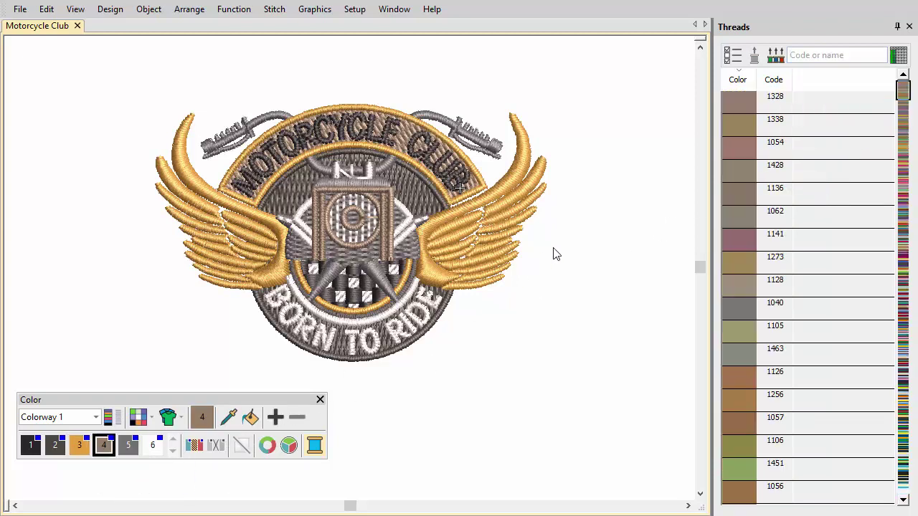
pyautogui.click(738, 107)
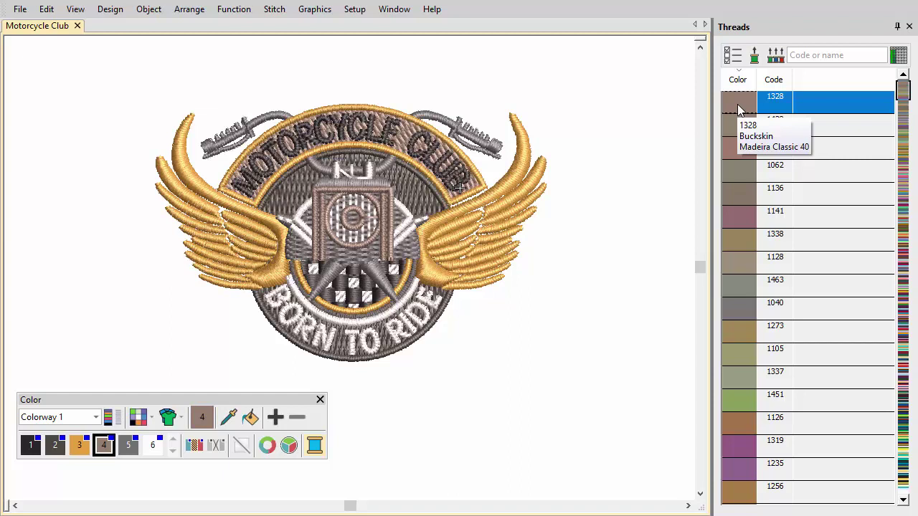
# Step: Match all six design colours to their nearest Madeira Classic 40 threads
pyautogui.click(776, 56)
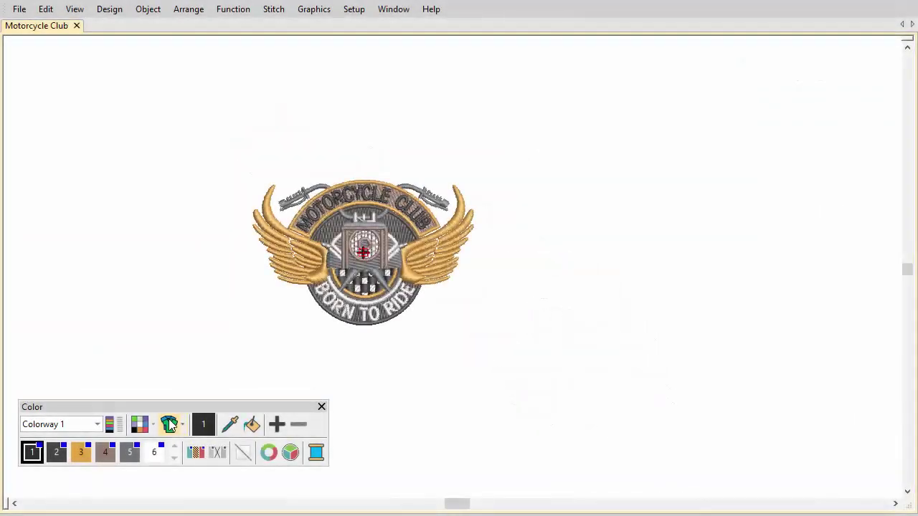
pyautogui.click(170, 425)
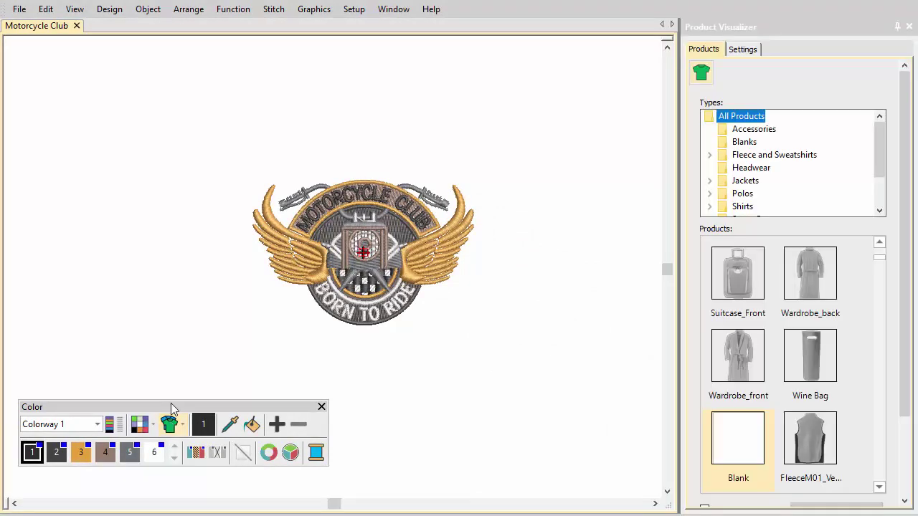
pyautogui.click(746, 182)
pyautogui.click(753, 194)
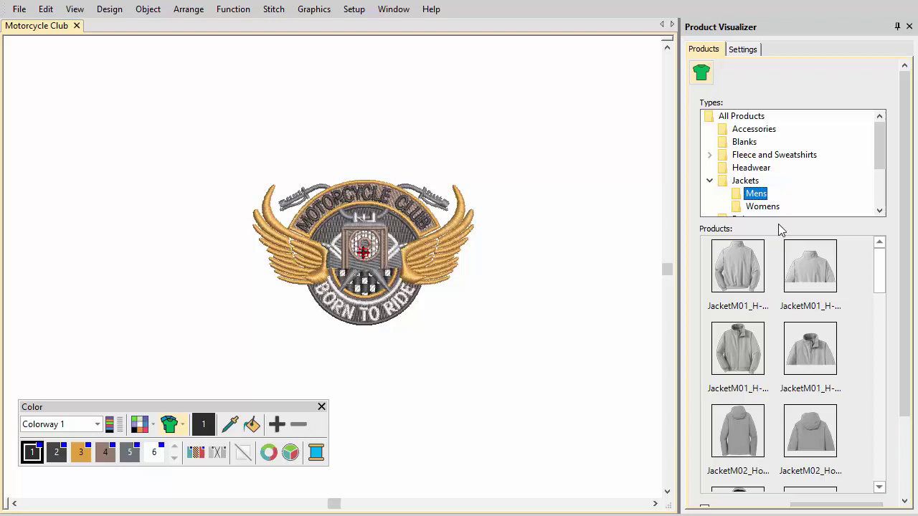
pyautogui.click(809, 265)
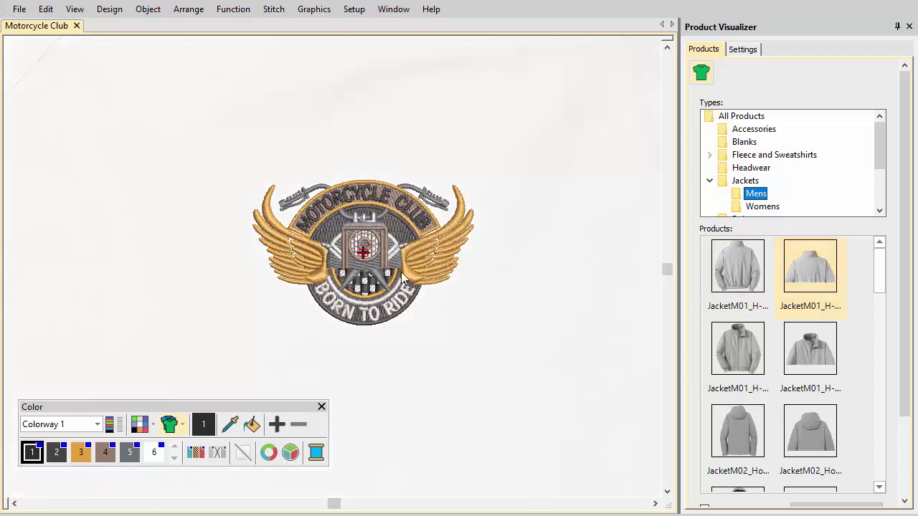
pyautogui.click(741, 50)
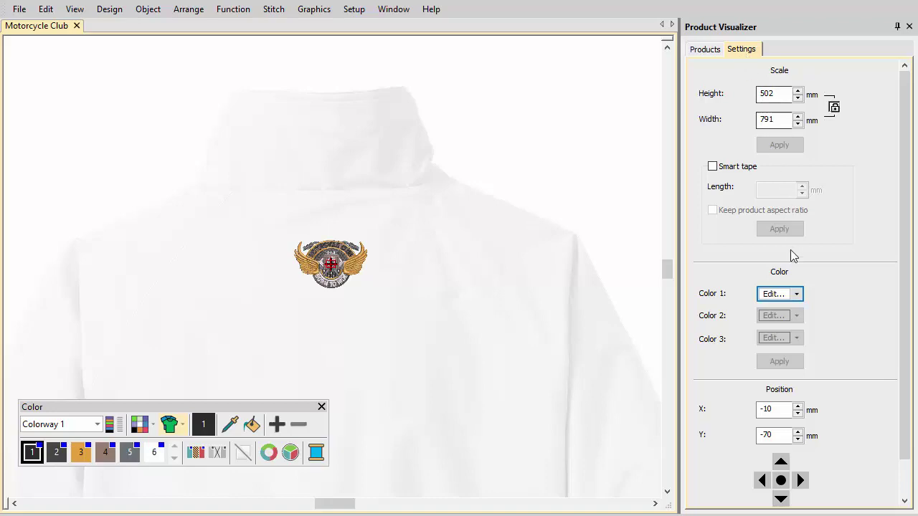
pyautogui.click(797, 294)
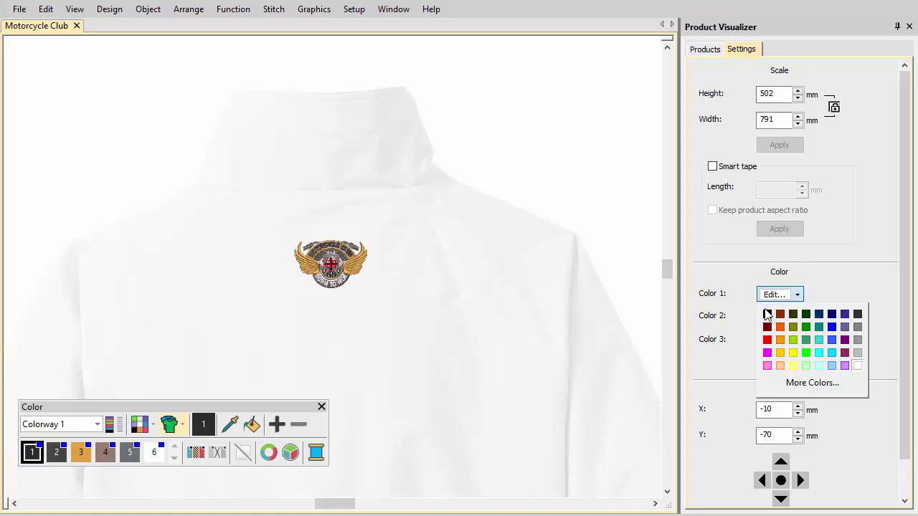
pyautogui.click(765, 314)
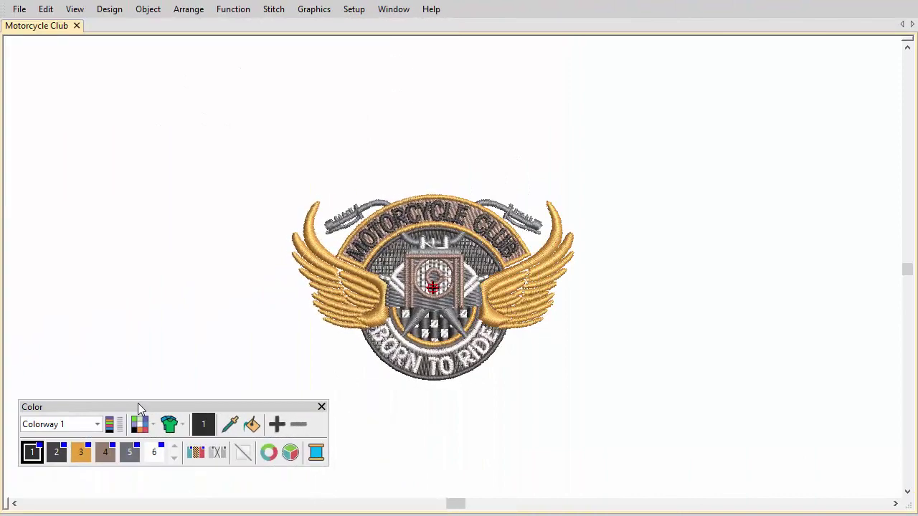
# Step: Give Colorway 1 a black Jersey factory-fabric background
pyautogui.click(140, 429)
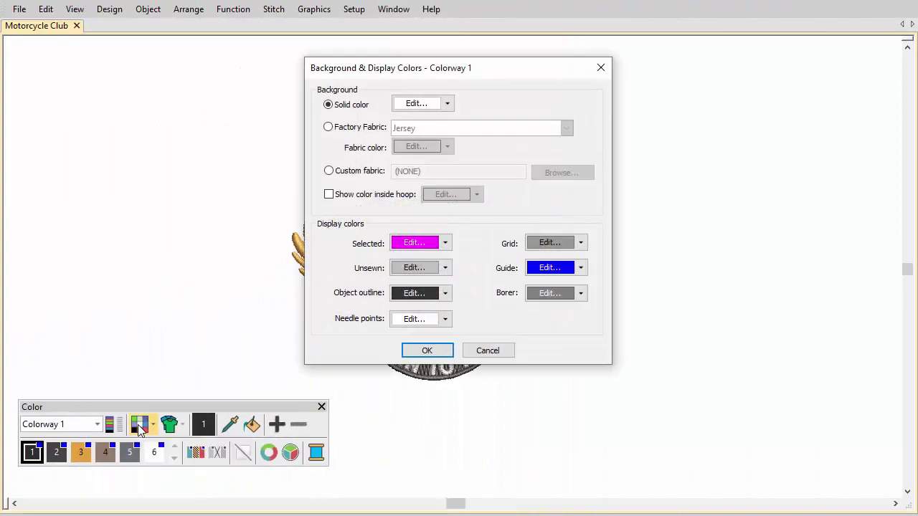
pyautogui.click(332, 128)
pyautogui.click(567, 129)
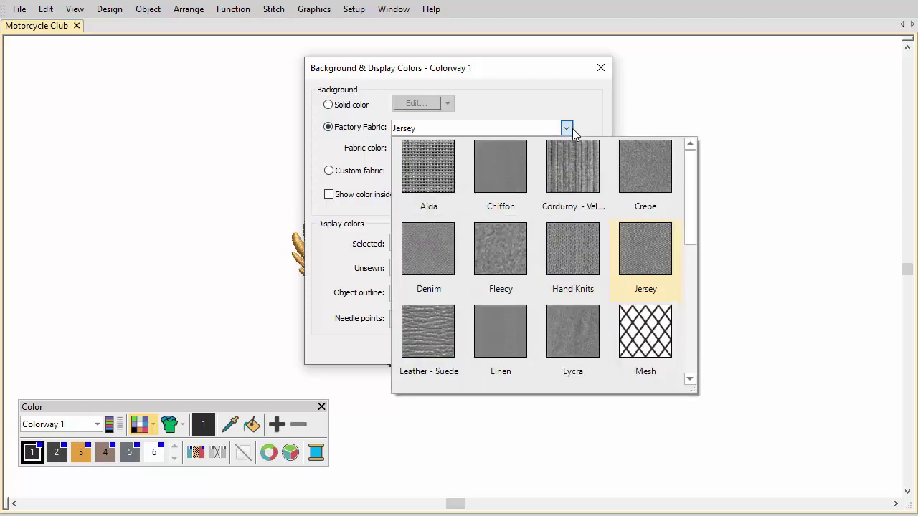
pyautogui.click(572, 128)
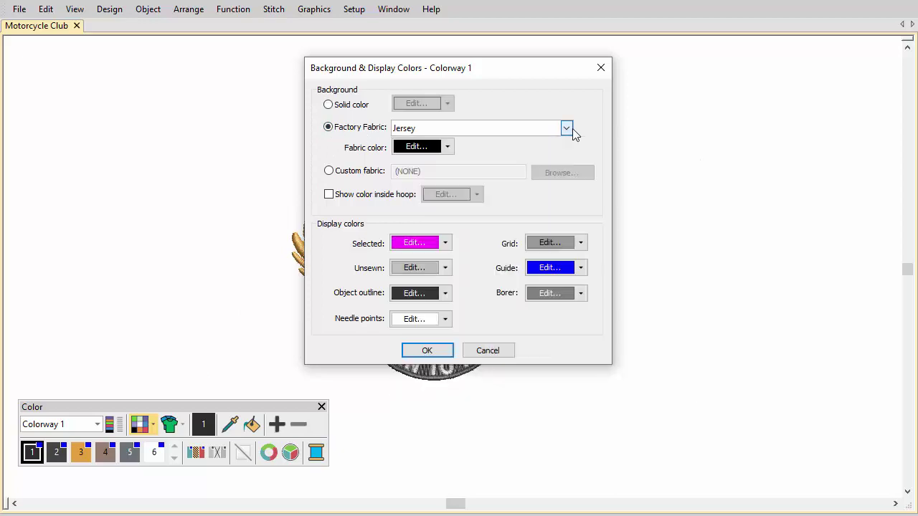
pyautogui.click(427, 350)
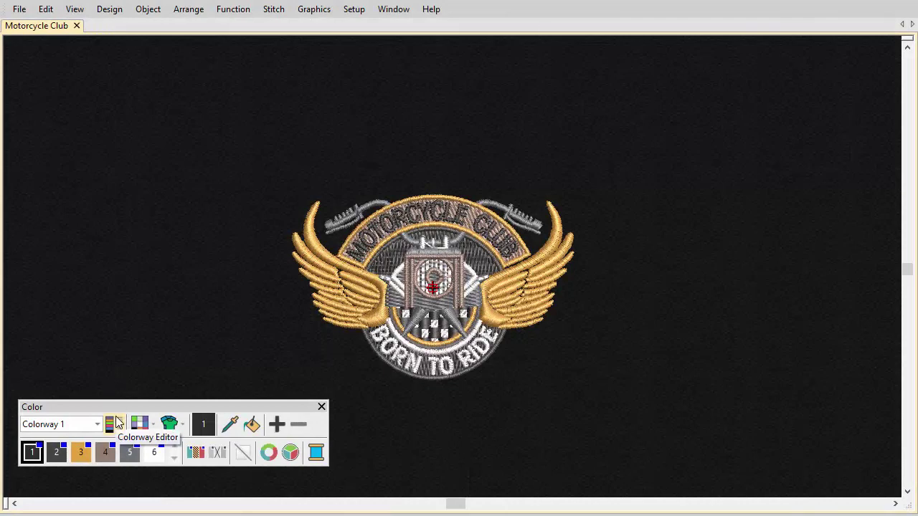
# Step: Add a new Colorway 2 in the Colorway Editor, based on Colorway 1
pyautogui.click(118, 423)
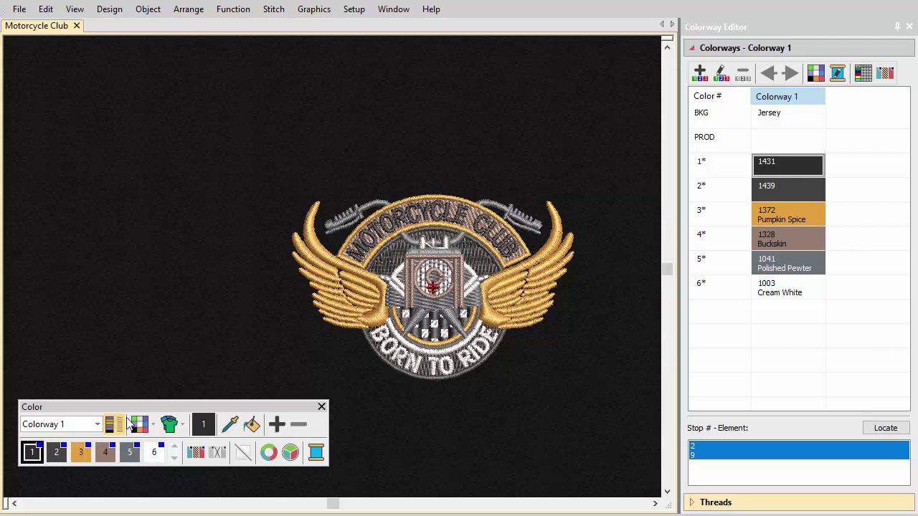
pyautogui.click(697, 78)
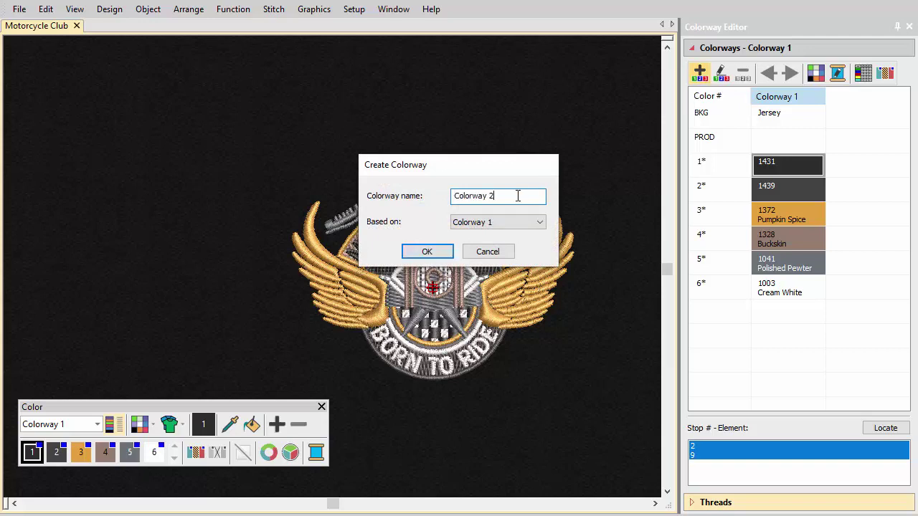
pyautogui.click(427, 251)
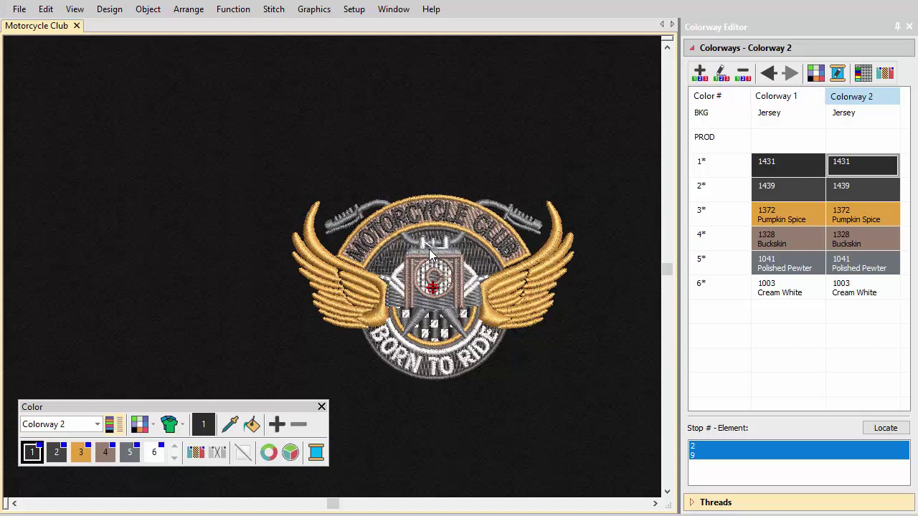
# Step: Change Colorway 2's Jersey fabric colour to olive
pyautogui.doubleClick(835, 114)
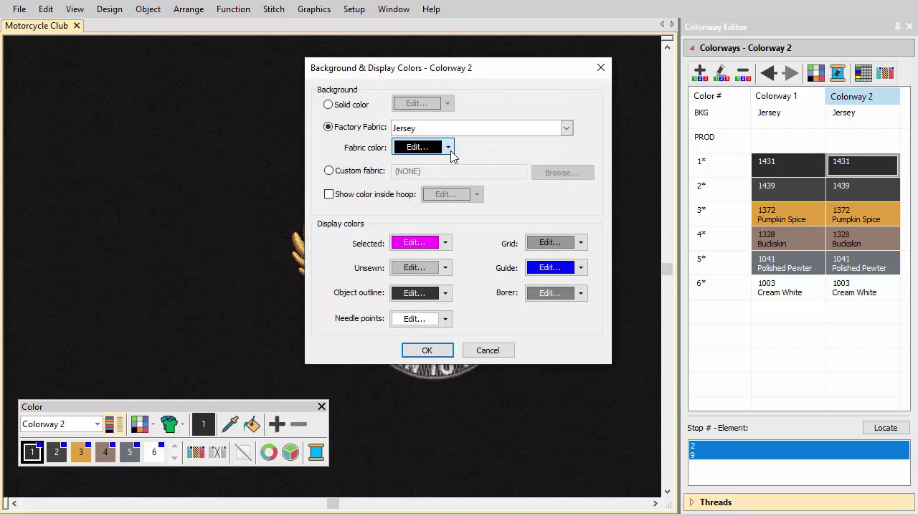
pyautogui.click(448, 148)
pyautogui.click(428, 180)
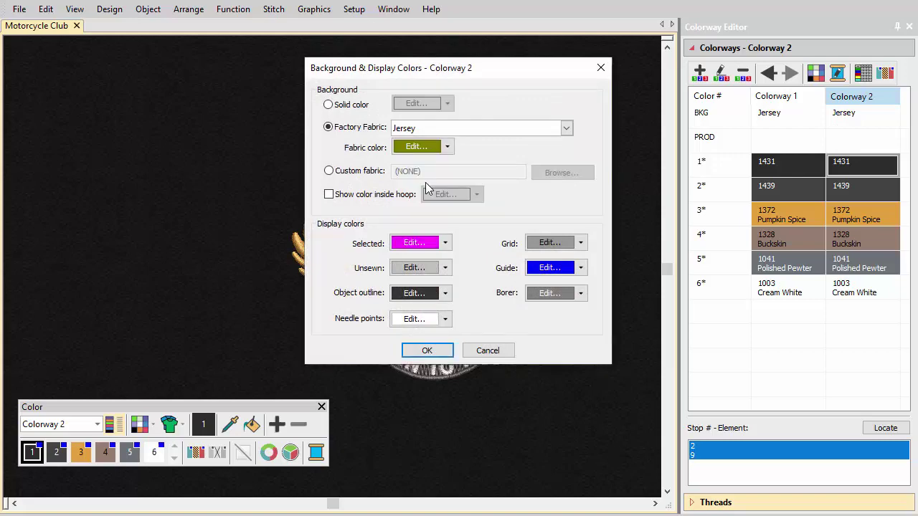
pyautogui.click(430, 350)
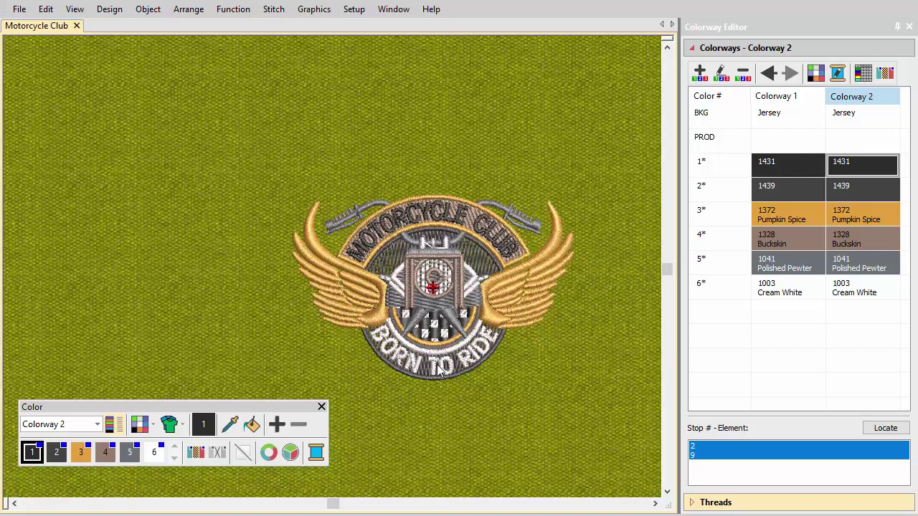
# Step: Expand the Threads list and browse it for replacement colours
pyautogui.click(692, 502)
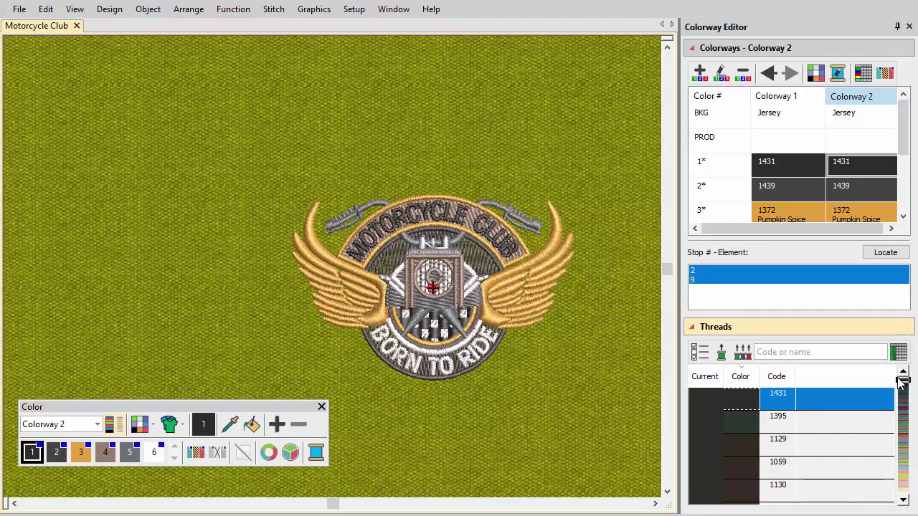
pyautogui.moveTo(903, 379); pyautogui.dragTo(902, 414)
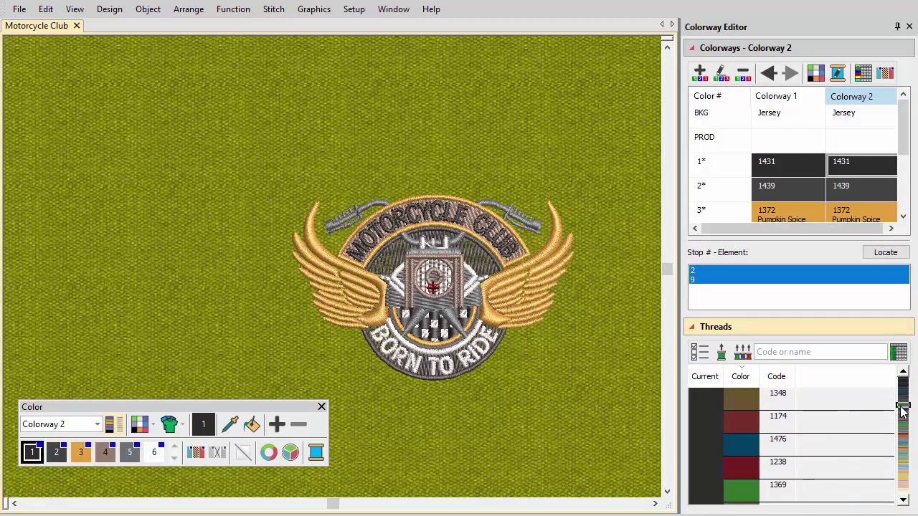
pyautogui.click(743, 439)
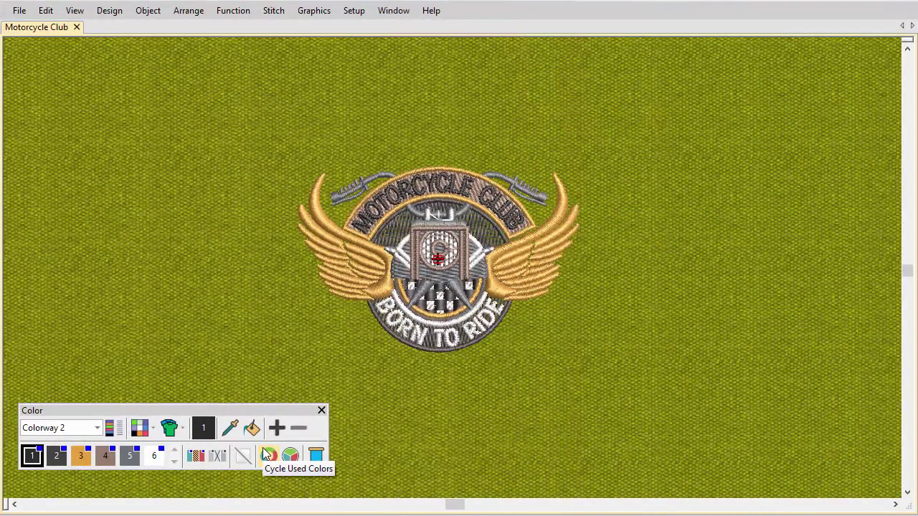
# Step: Cycle the used thread colours three times to shuffle Colorway 2's palette
pyautogui.click(266, 455)
pyautogui.click(267, 456)
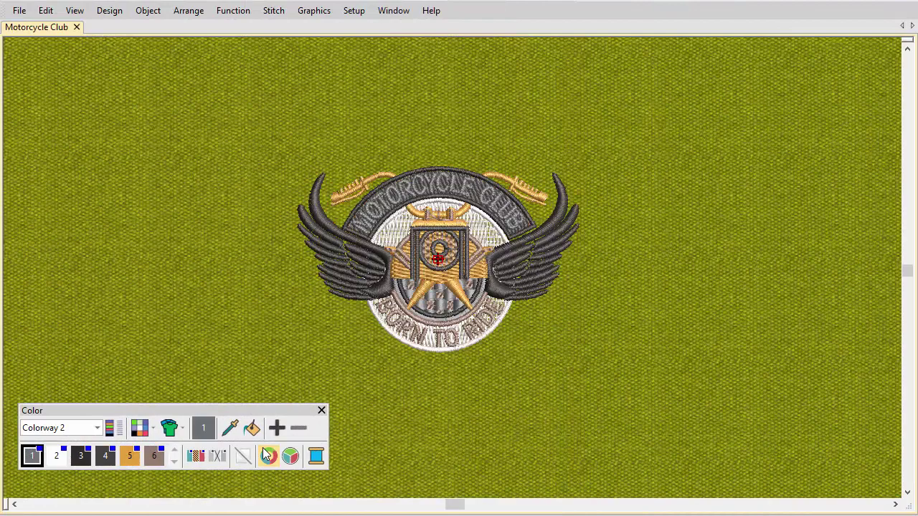
pyautogui.click(267, 456)
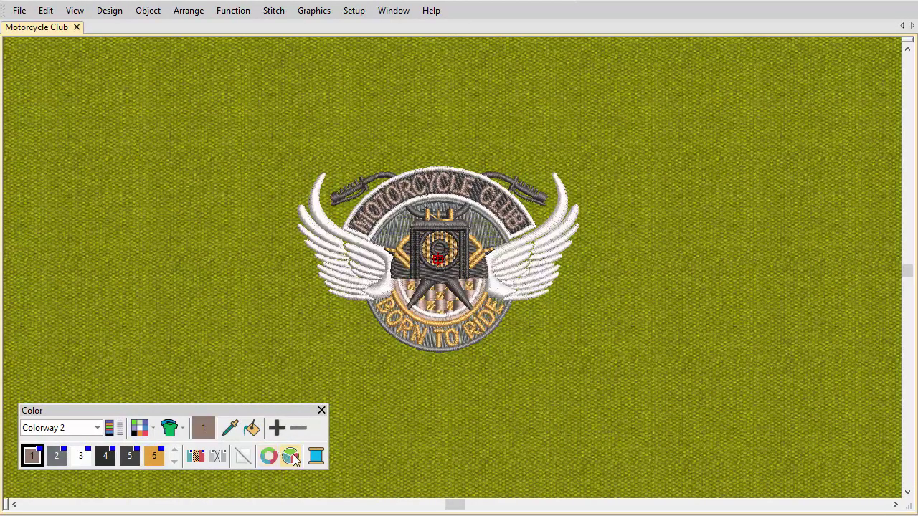
# Step: On the Color Wheel, try Analogous and Complementary, then settle on Harmonious rotated toward green
pyautogui.click(293, 457)
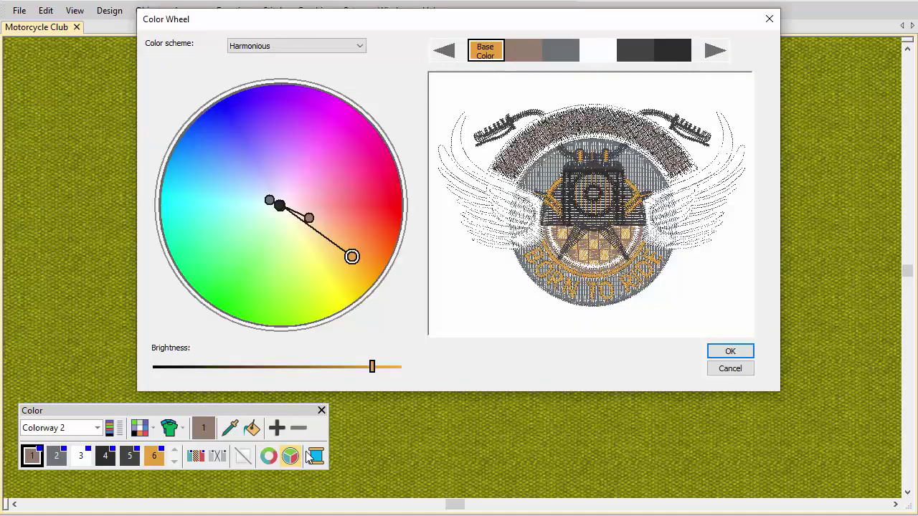
pyautogui.click(336, 46)
pyautogui.click(335, 59)
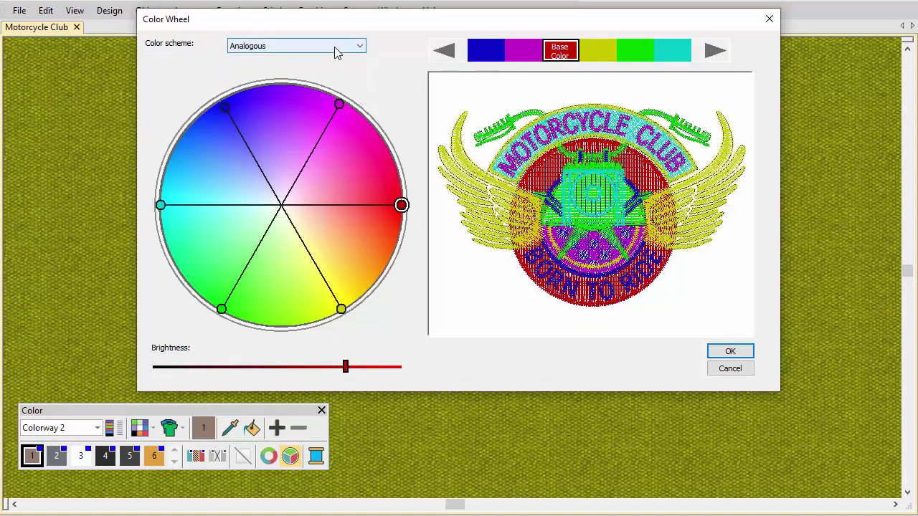
pyautogui.click(338, 49)
pyautogui.click(336, 68)
pyautogui.click(337, 46)
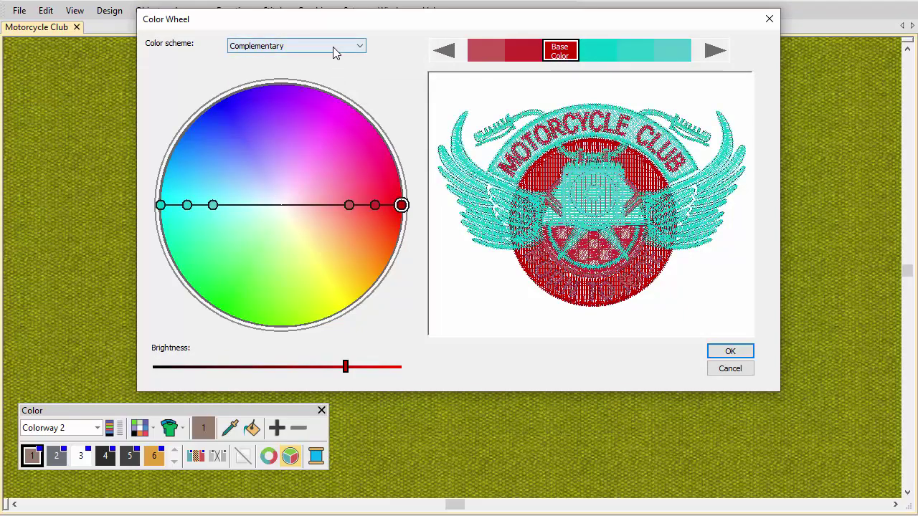
pyautogui.click(333, 78)
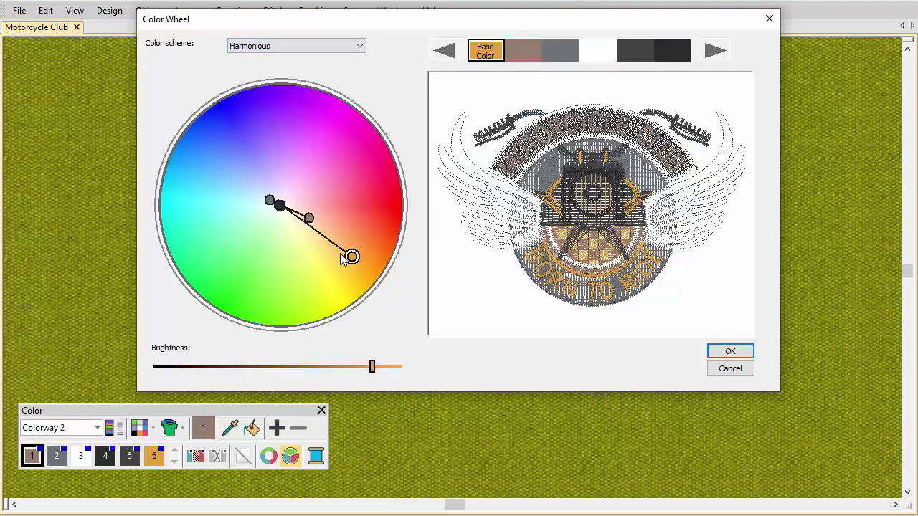
pyautogui.moveTo(350, 264); pyautogui.dragTo(262, 278)
# Step: Apply the green scheme and match every colour to its nearest real thread
pyautogui.click(728, 352)
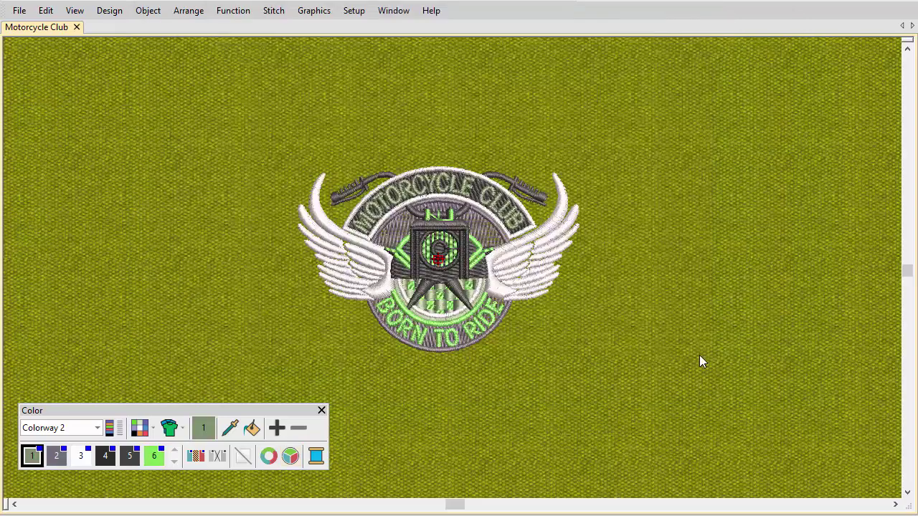
pyautogui.click(316, 456)
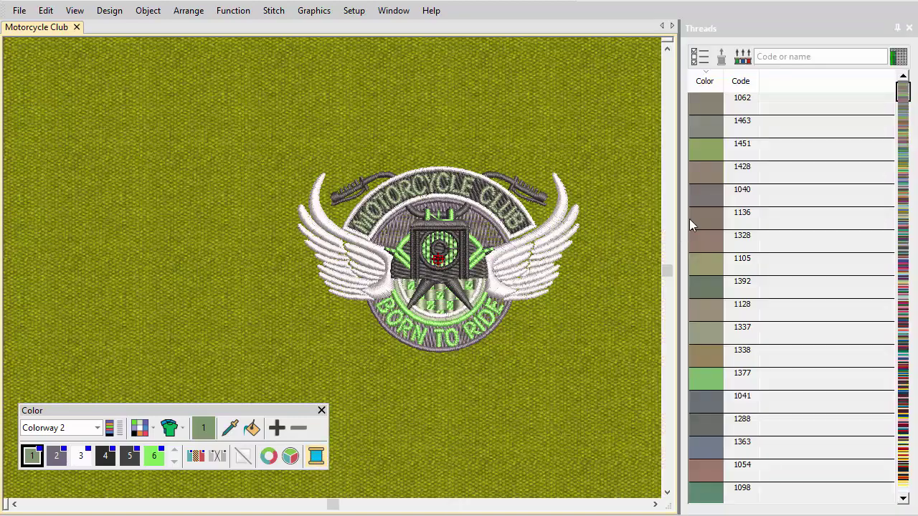
pyautogui.click(744, 60)
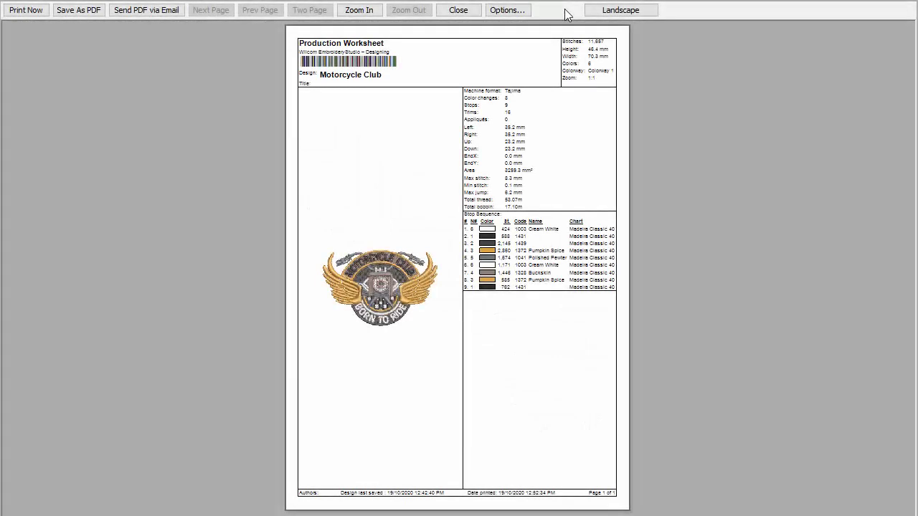
# Step: Set print options to all colorways, include the background, and add a Production Summary page
pyautogui.click(510, 10)
pyautogui.click(436, 133)
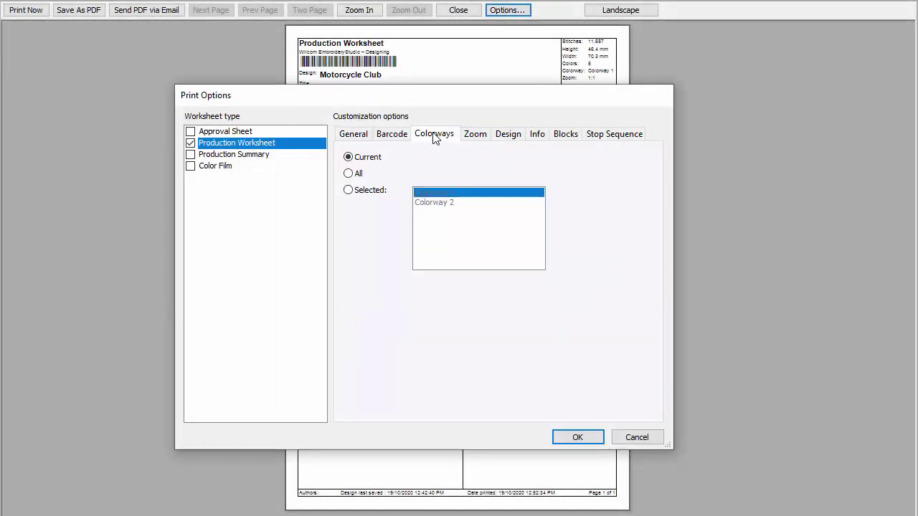
pyautogui.click(357, 176)
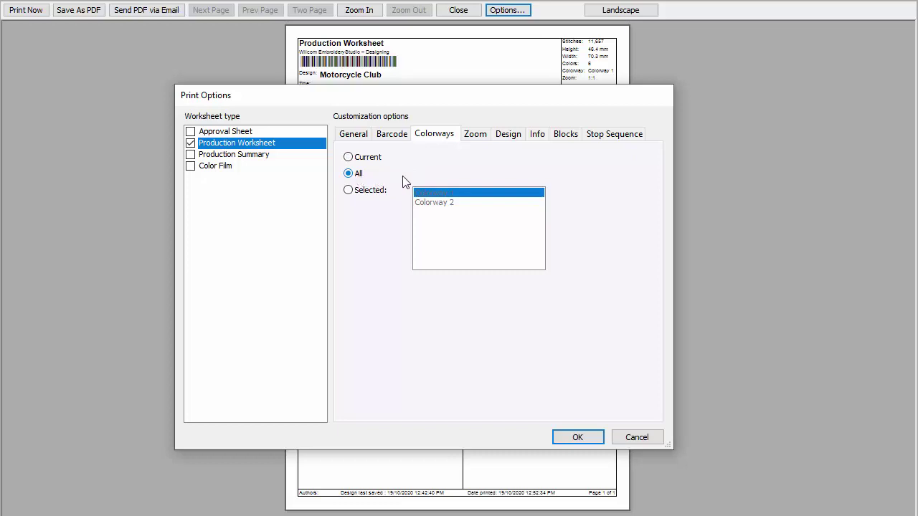
pyautogui.click(509, 138)
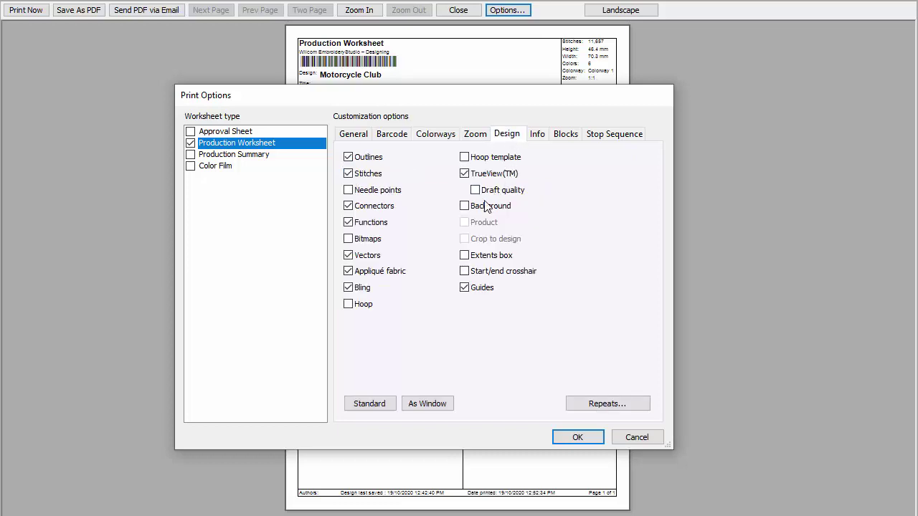
pyautogui.click(465, 206)
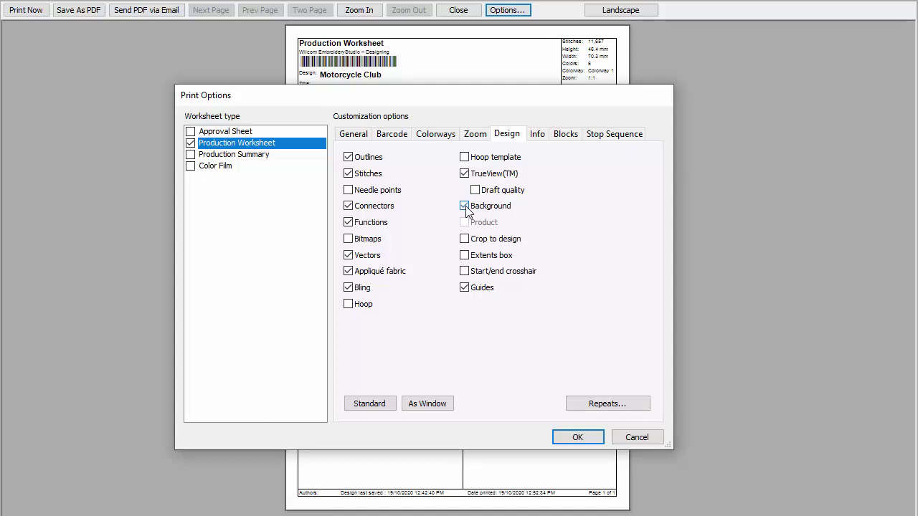
pyautogui.click(191, 155)
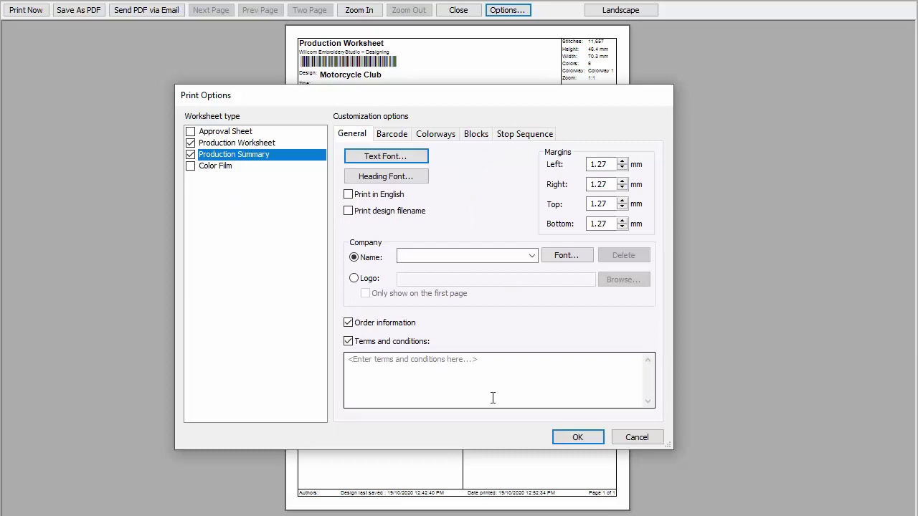
pyautogui.click(562, 438)
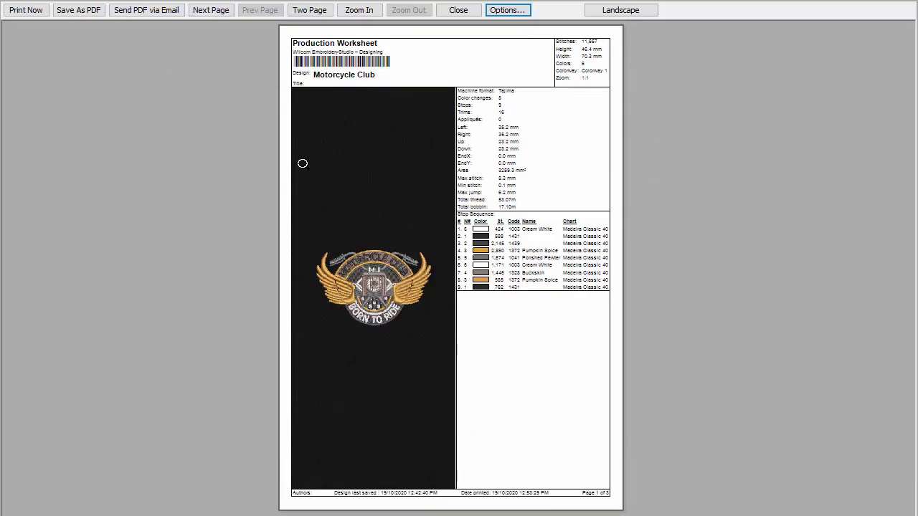
# Step: Page forward past the Colorway 2 worksheet to the page 3 Production Summary
pyautogui.click(211, 10)
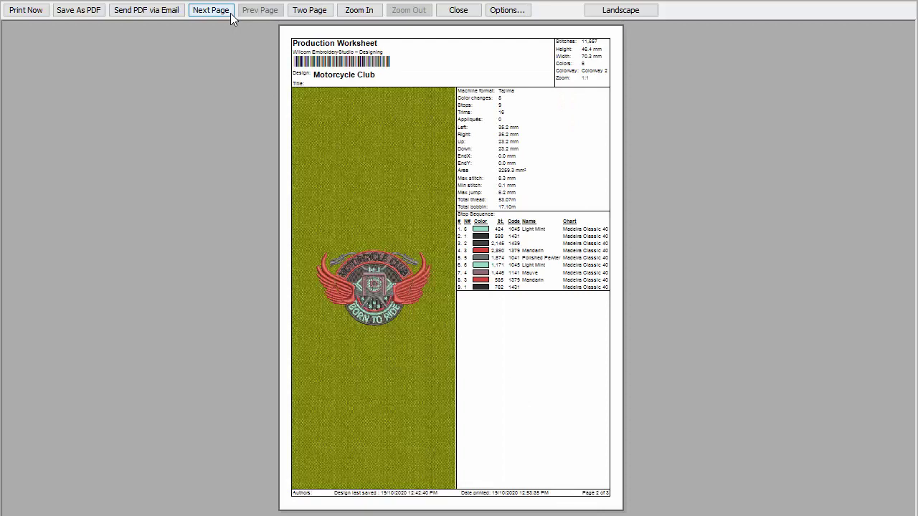
pyautogui.click(229, 13)
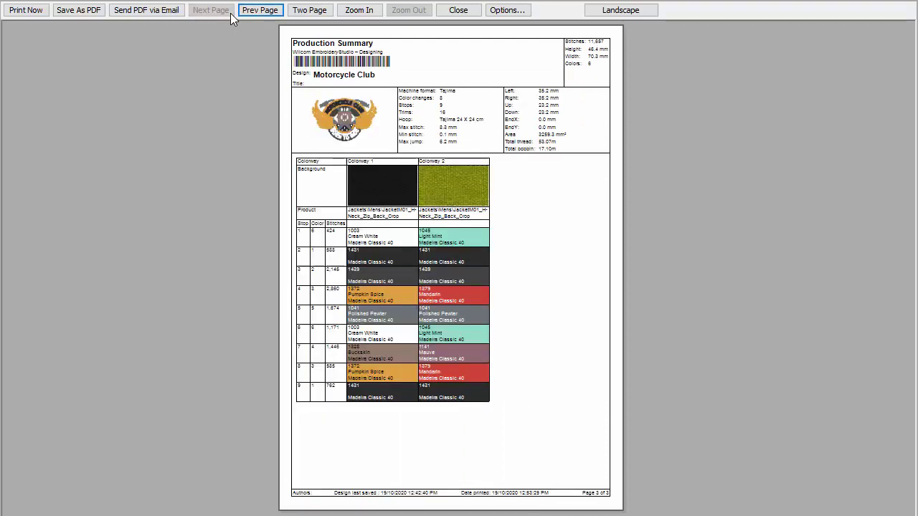